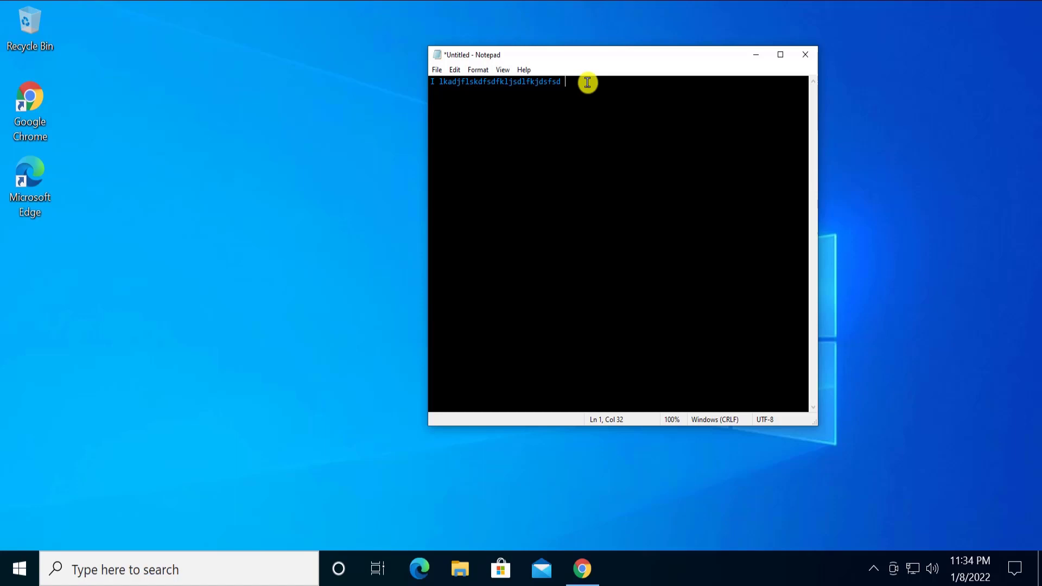
Minimize the Notepad window and launch Registry Editor as administrator, allowing it to make changes to the device.
click(754, 58)
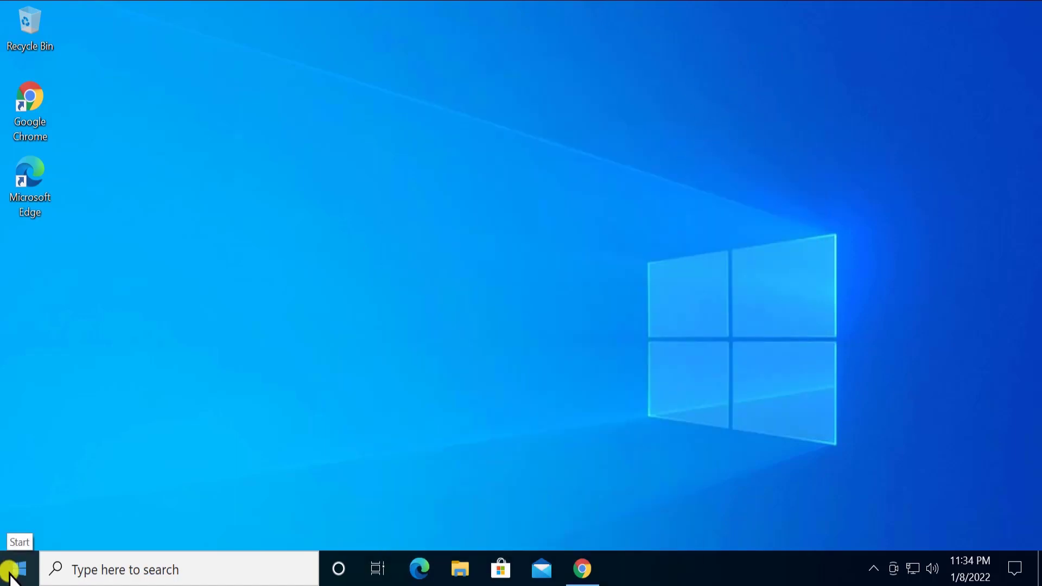
click(141, 569)
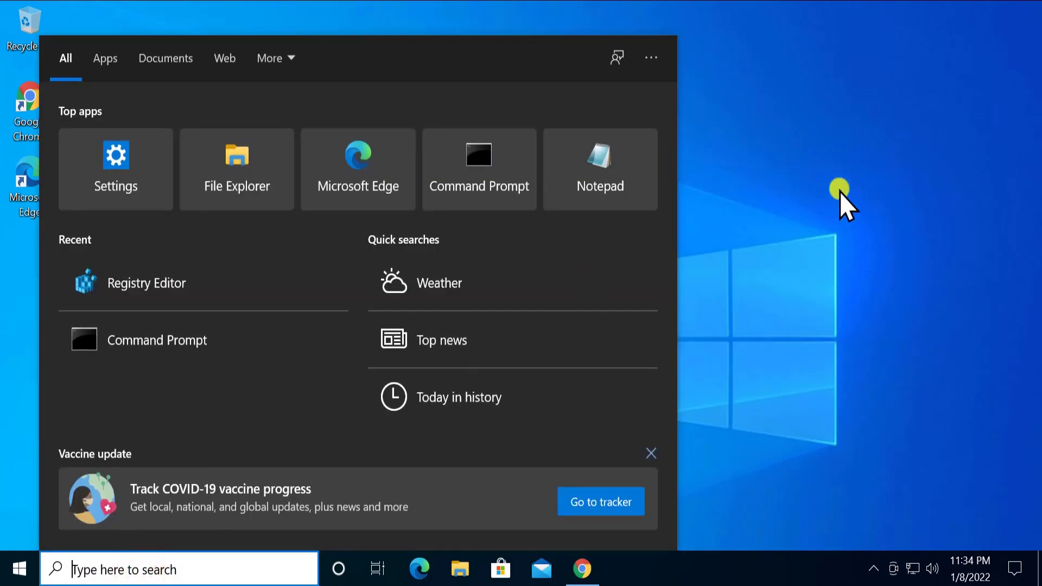
text(regis)
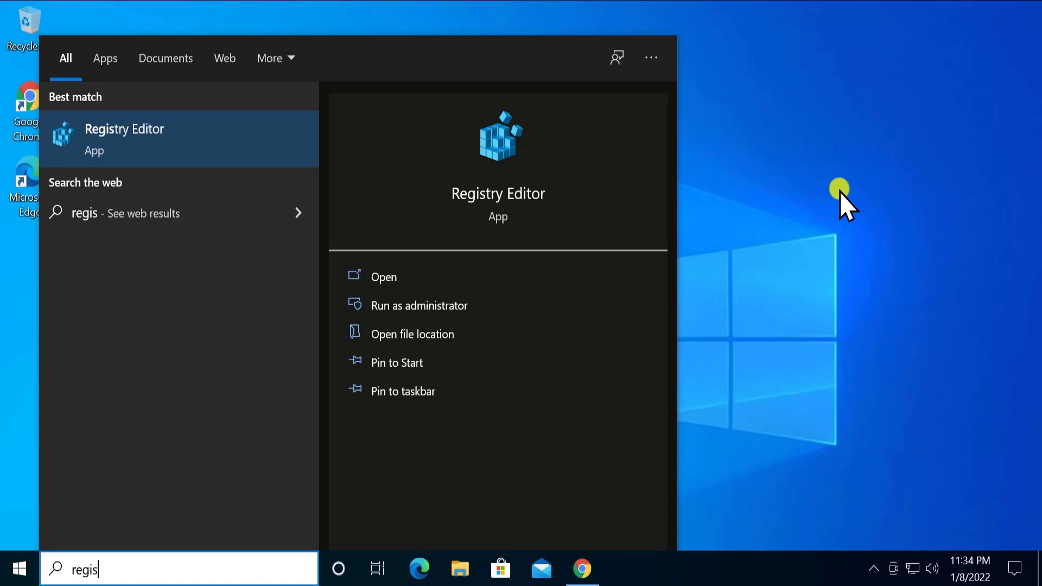
click(525, 304)
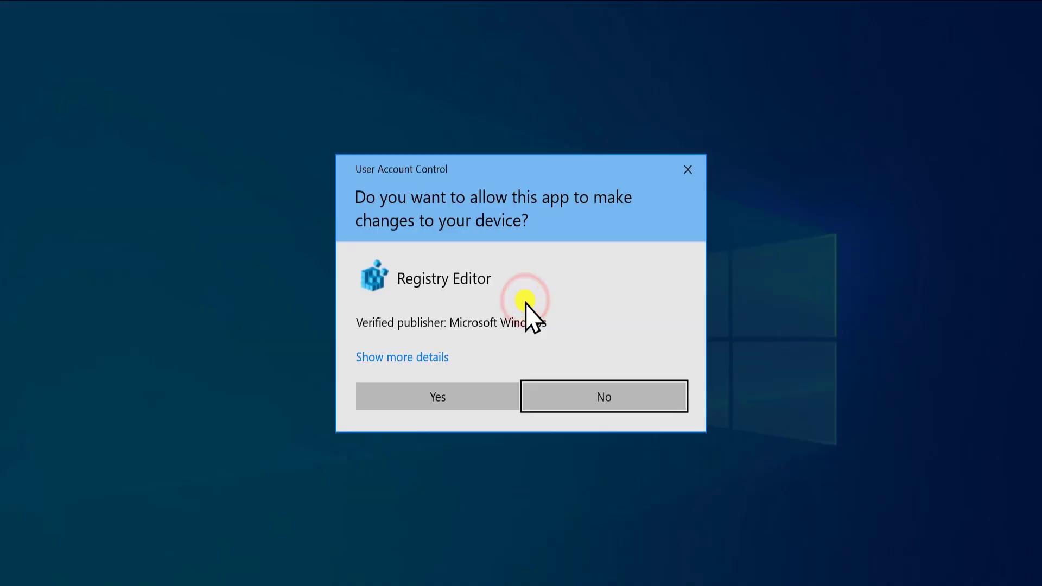
click(455, 405)
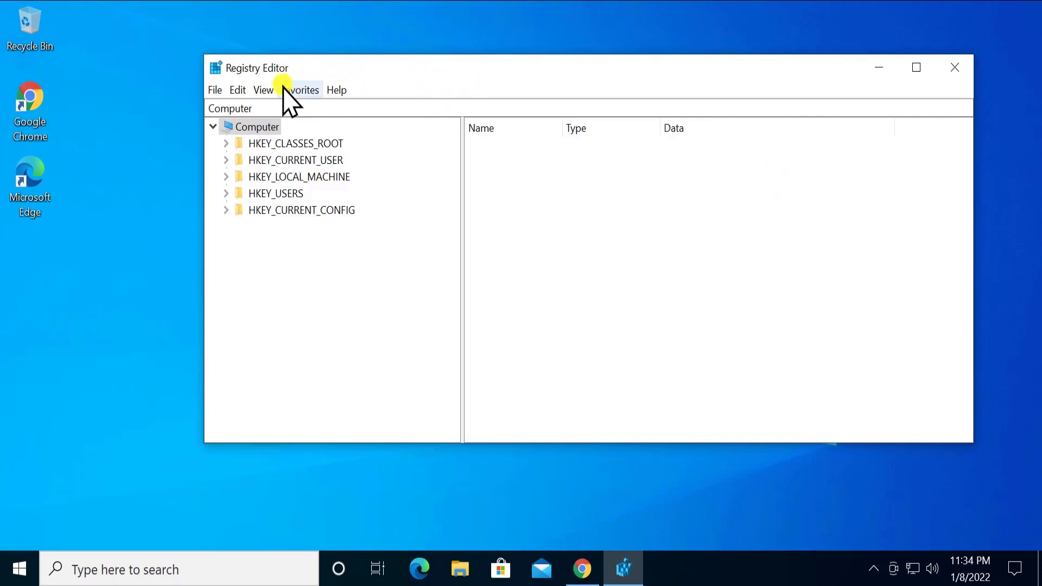
Export the entire registry to the Desktop as a registration file named Backup.
click(214, 89)
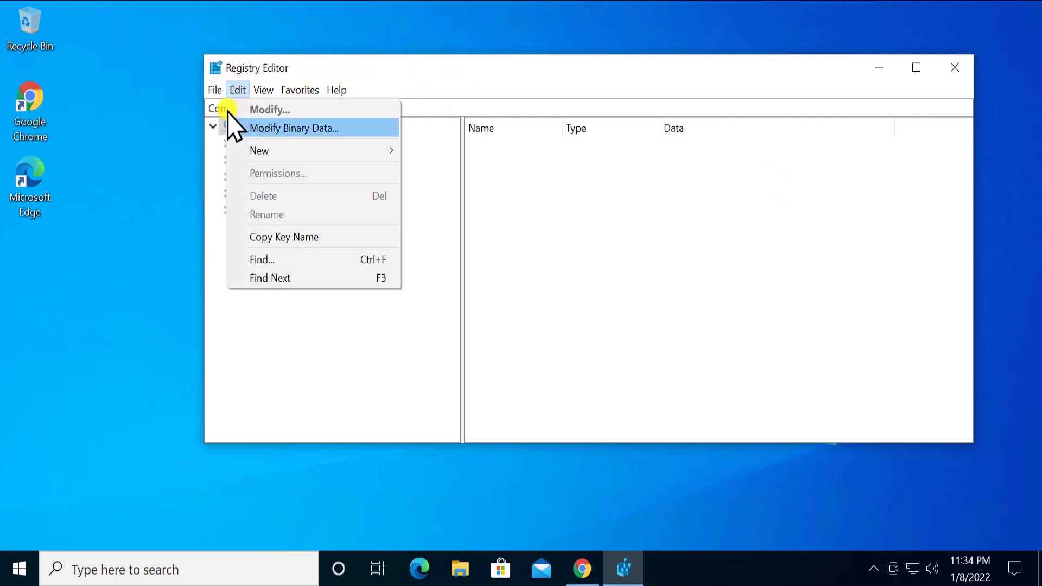
click(215, 90)
click(233, 129)
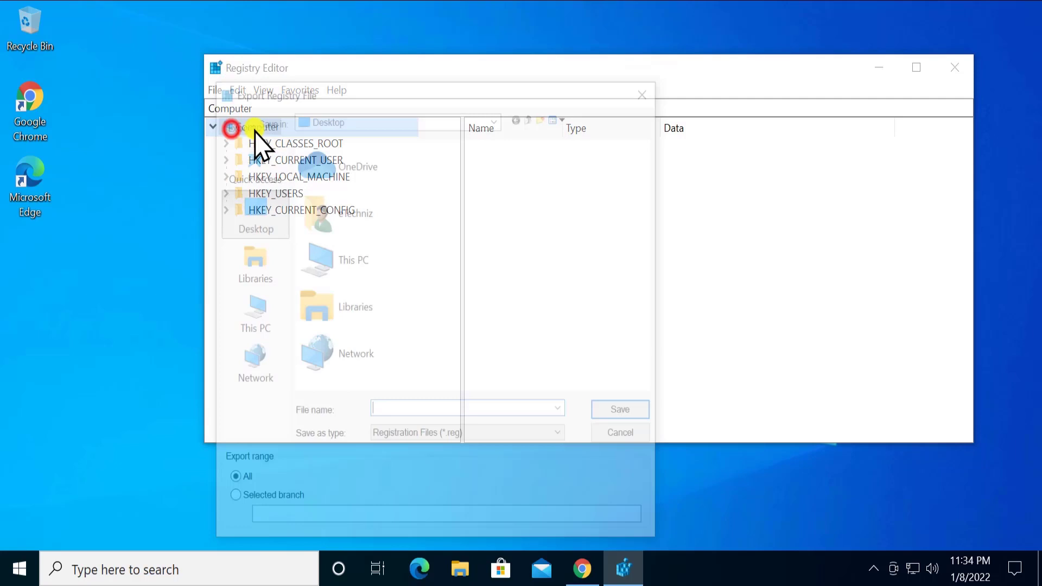
click(422, 411)
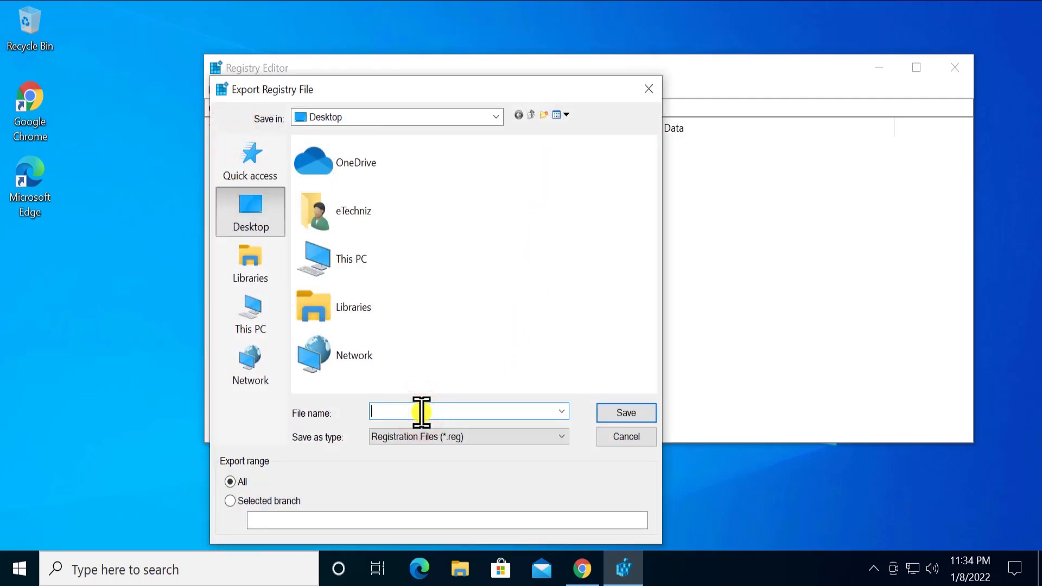
text(Backup)
key(Return)
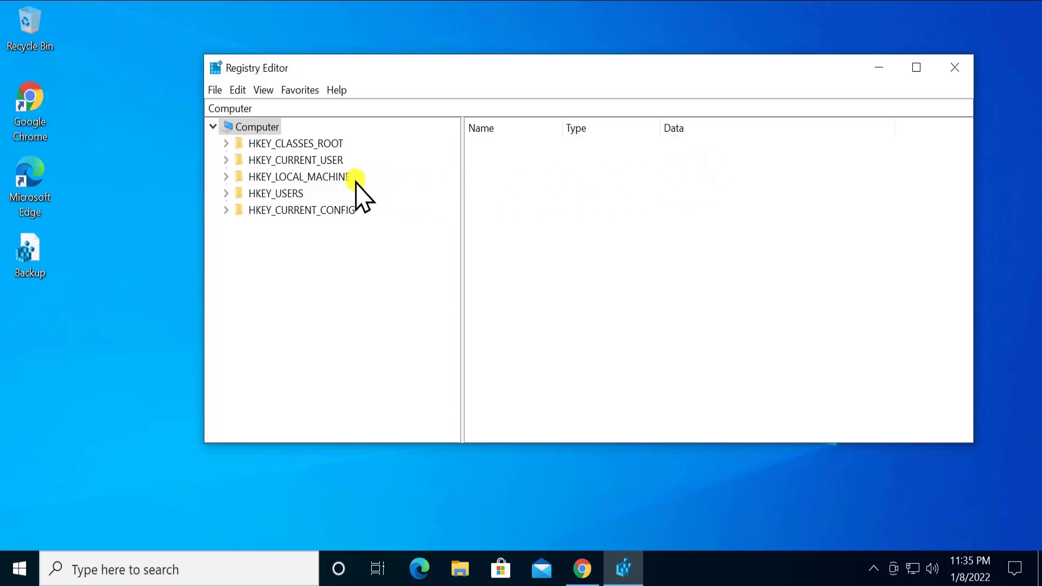
Open the registry key HKEY_CURRENT_USER\Control Panel\Colors and locate its Window and WindowText values.
click(329, 161)
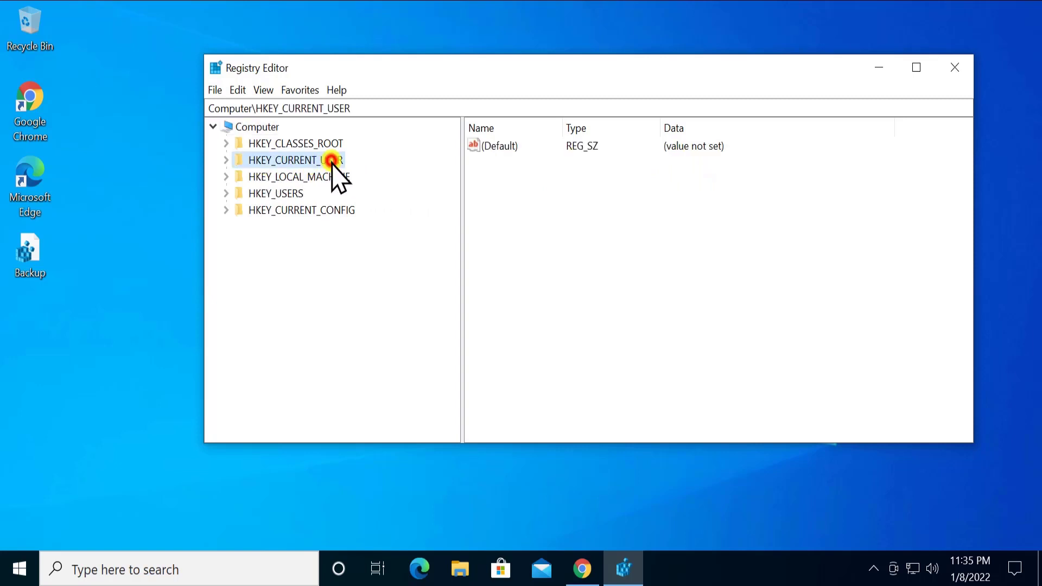
click(225, 160)
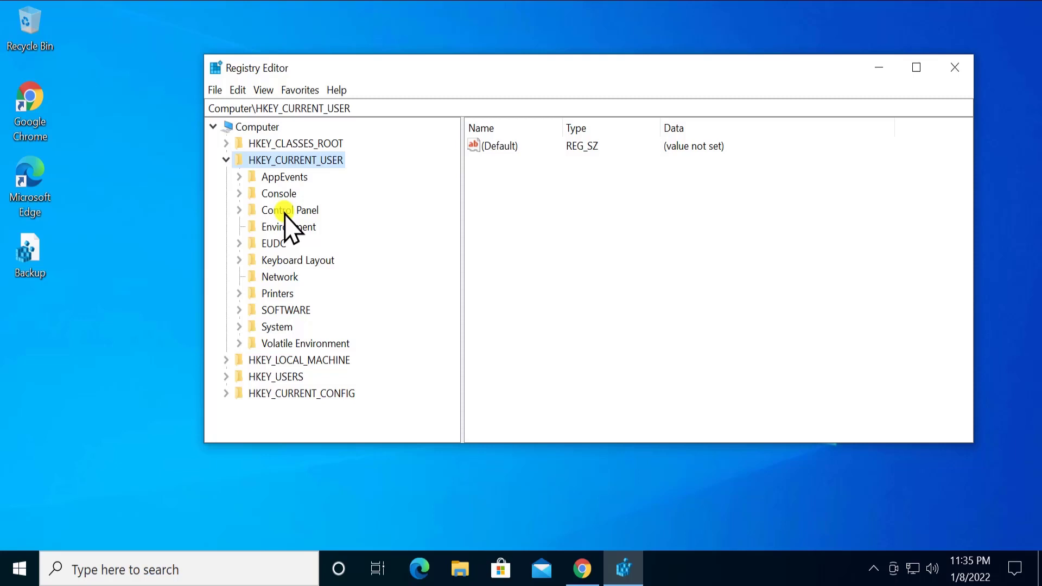
click(299, 211)
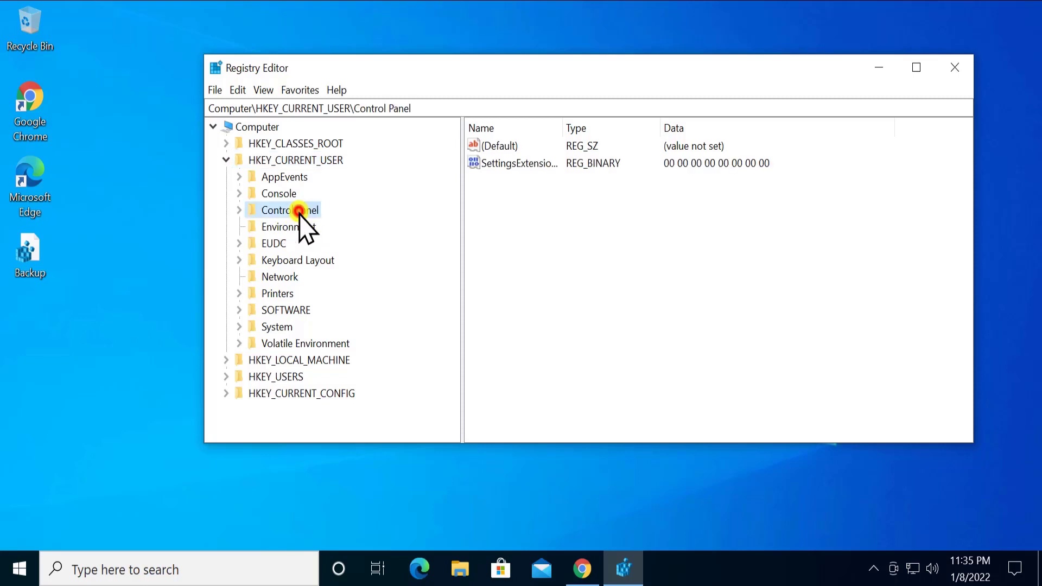
click(238, 210)
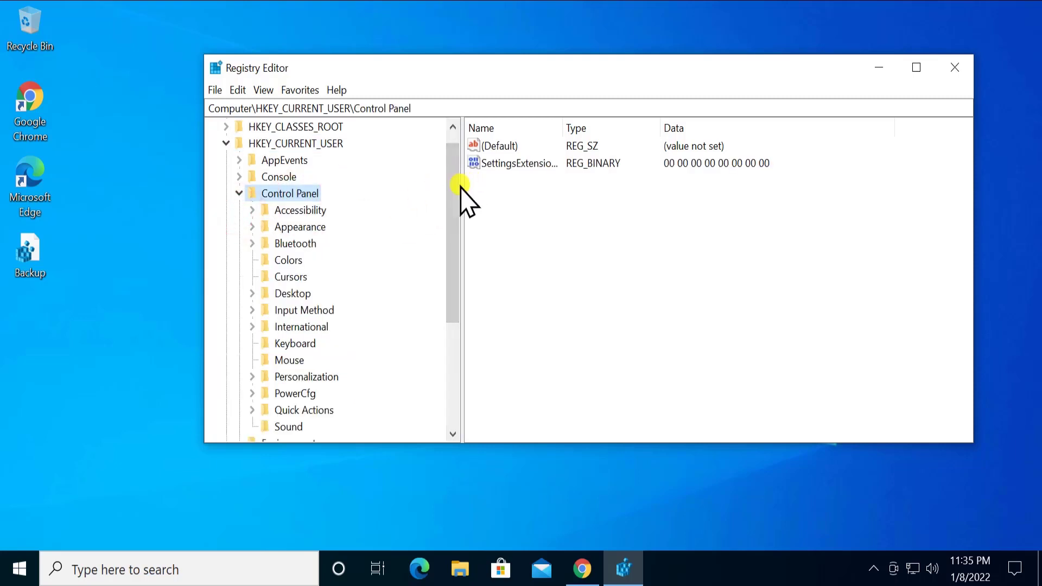
drag(456, 186, 455, 225)
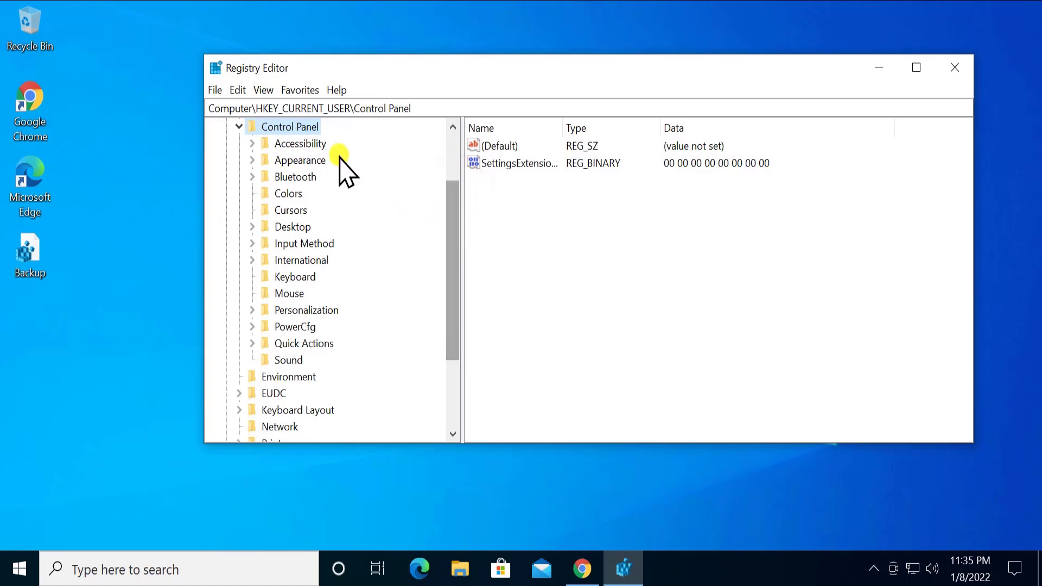
click(288, 193)
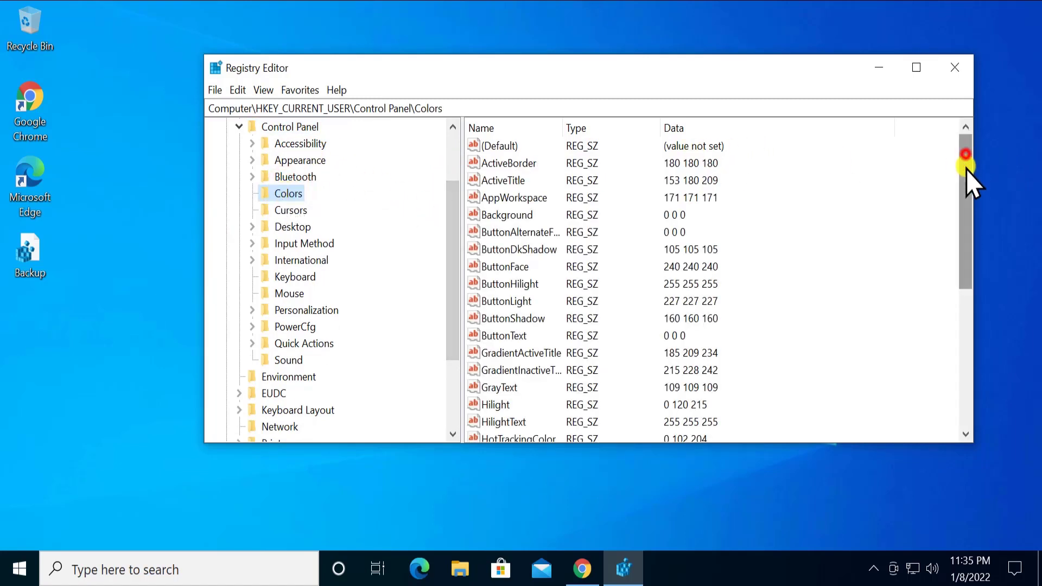
drag(966, 163, 960, 341)
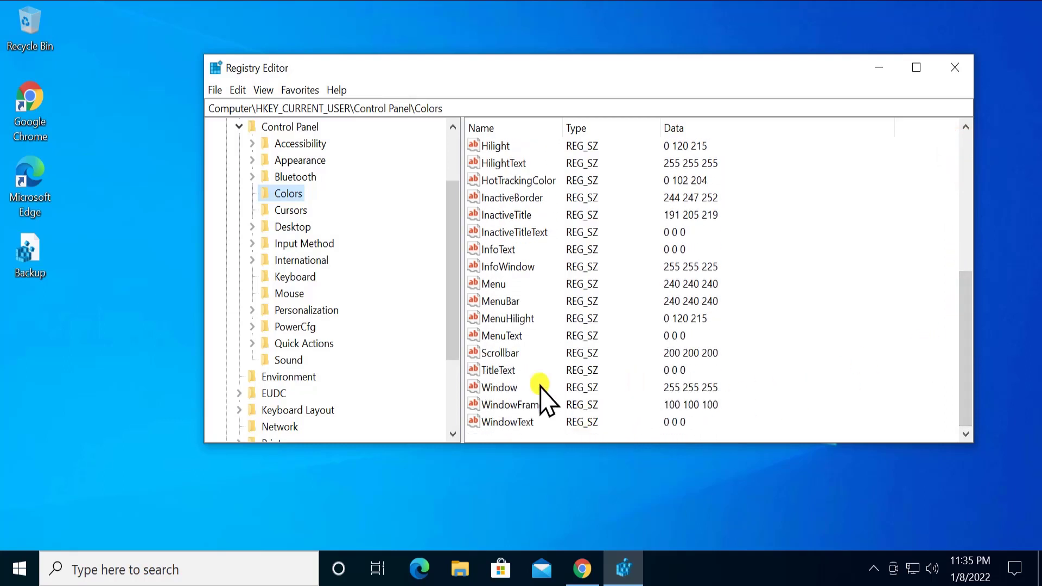
click(499, 387)
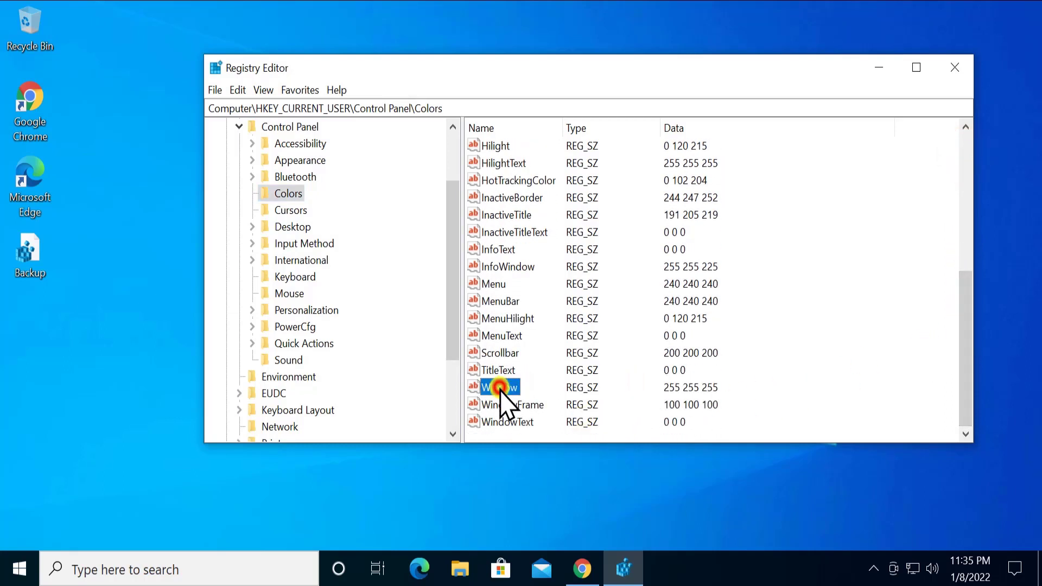
click(500, 423)
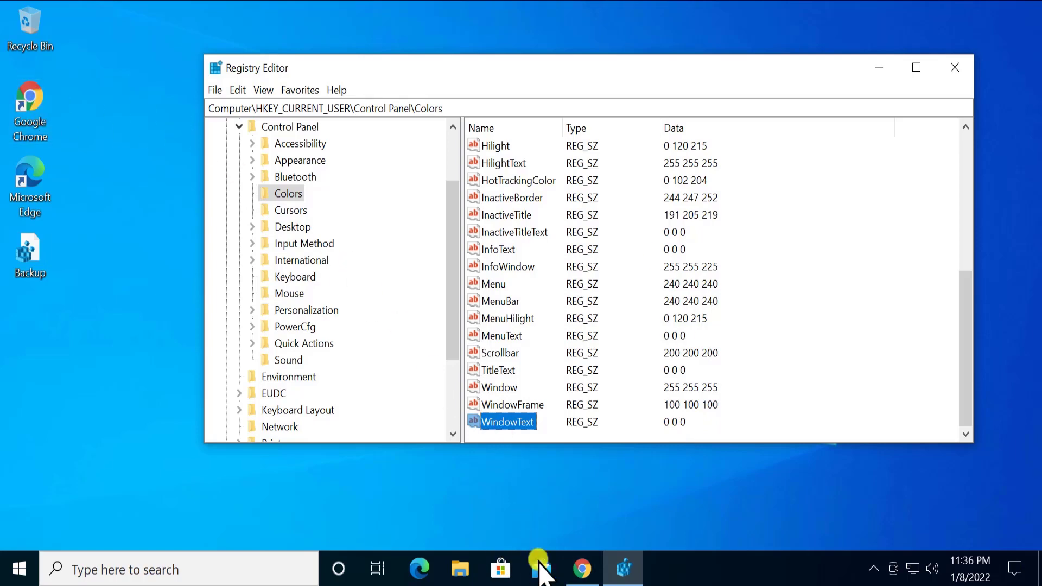
Switch to Chrome, maximize its window and bring the Google colour picker with its RGB field into view.
click(582, 568)
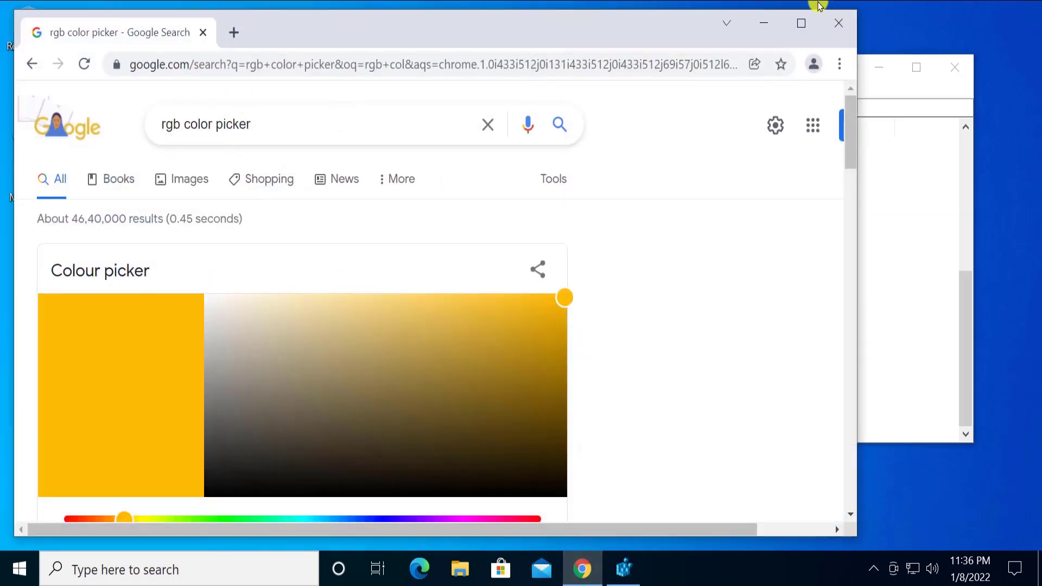
click(801, 23)
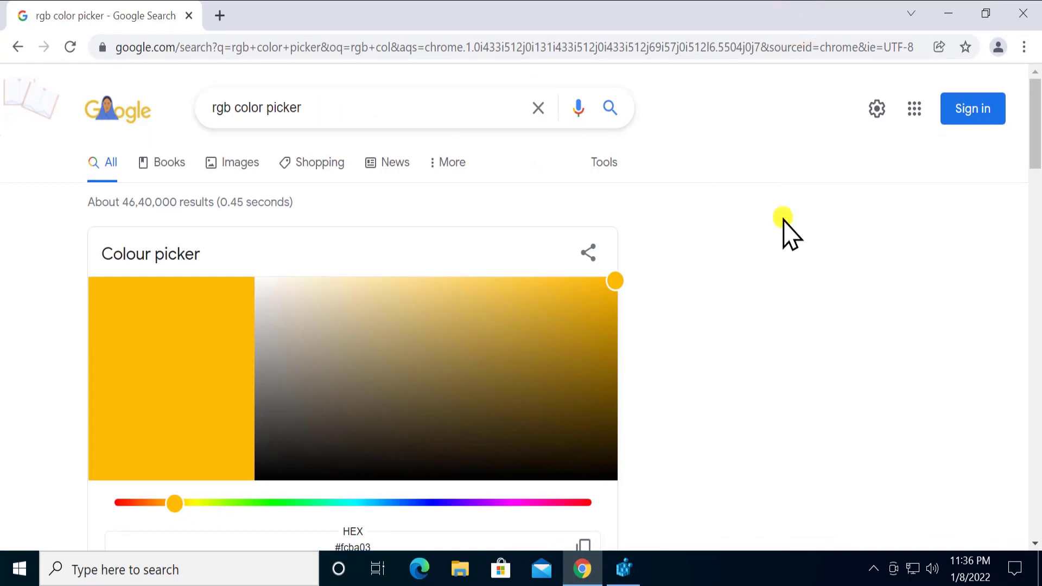
drag(1036, 126, 1037, 131)
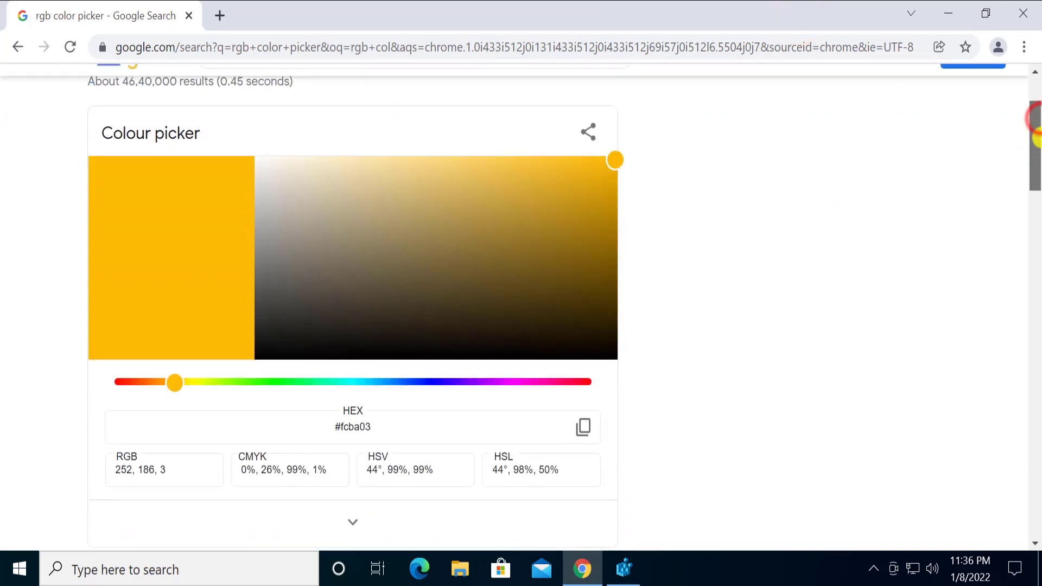
scroll(54, 165, up, 2)
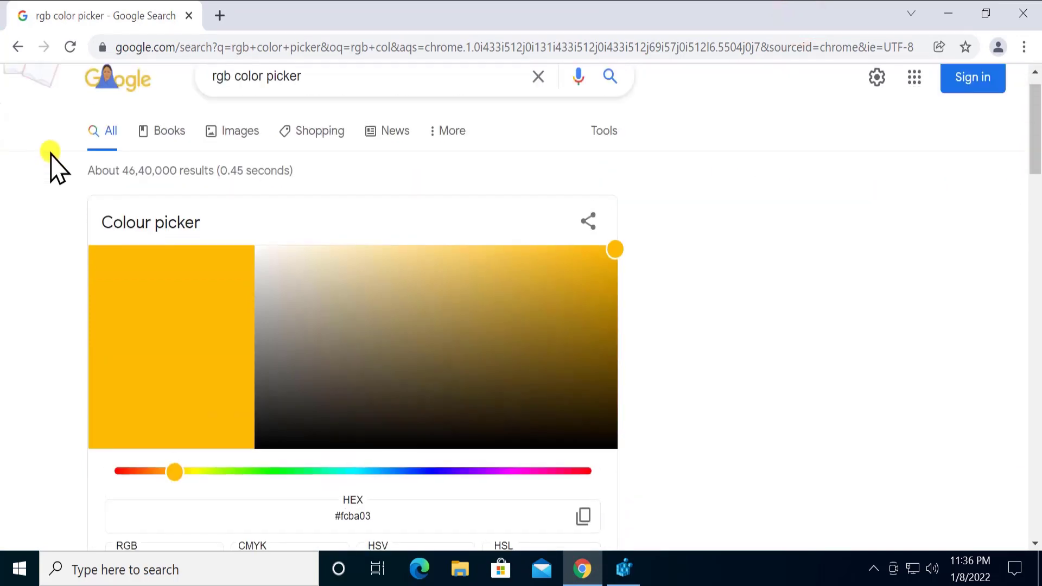
scroll(879, 266, down, 2)
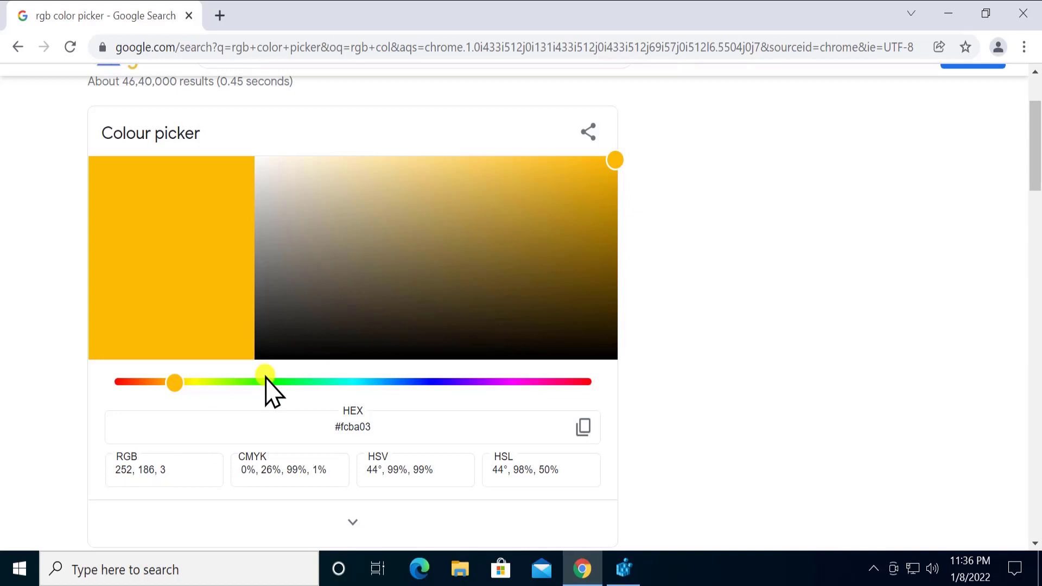
Pick a sky blue with RGB 28, 178, 237 in the colour picker and select its RGB code.
click(357, 382)
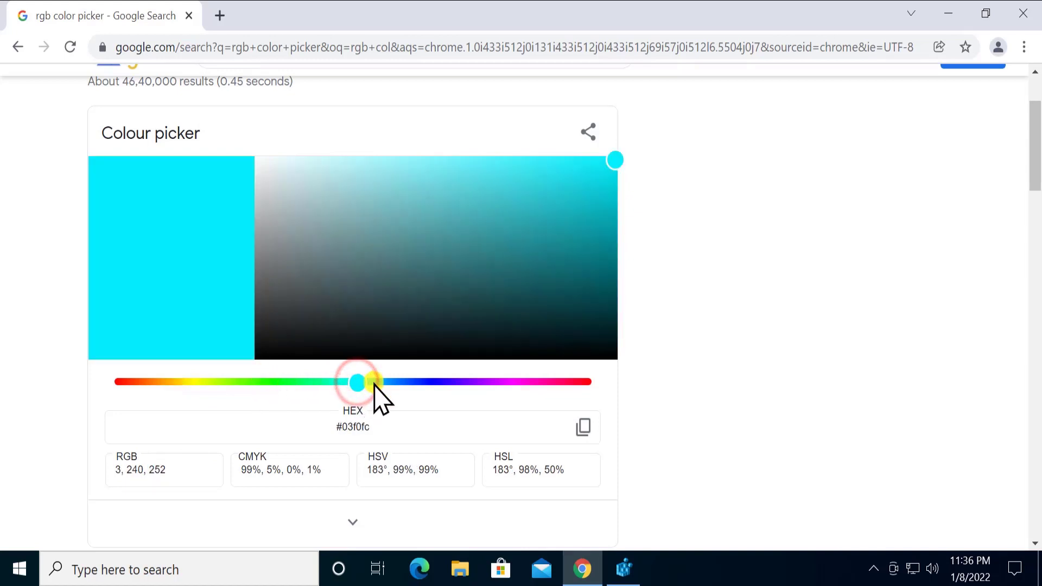
click(374, 383)
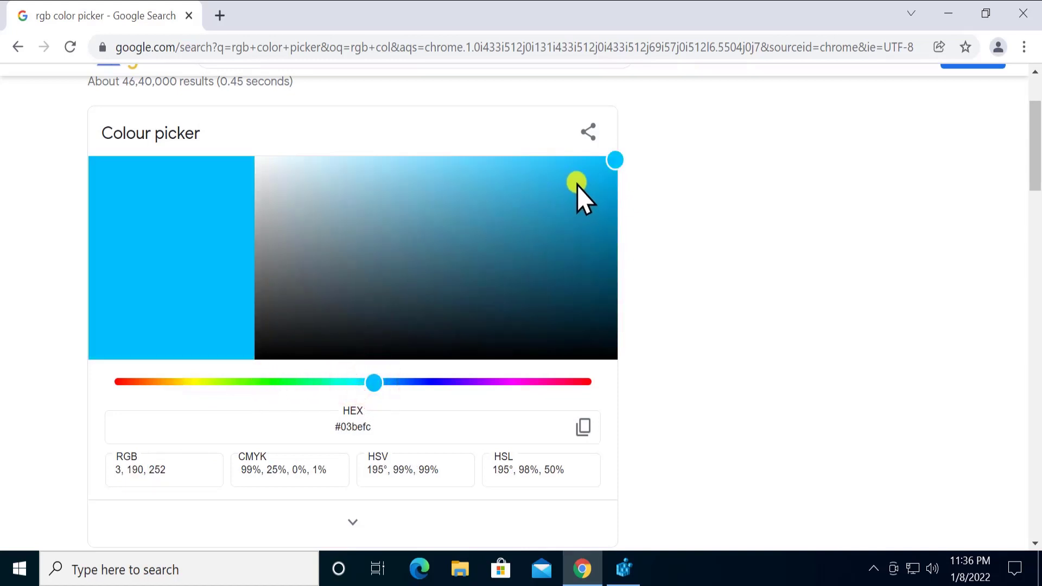
drag(492, 163, 456, 169)
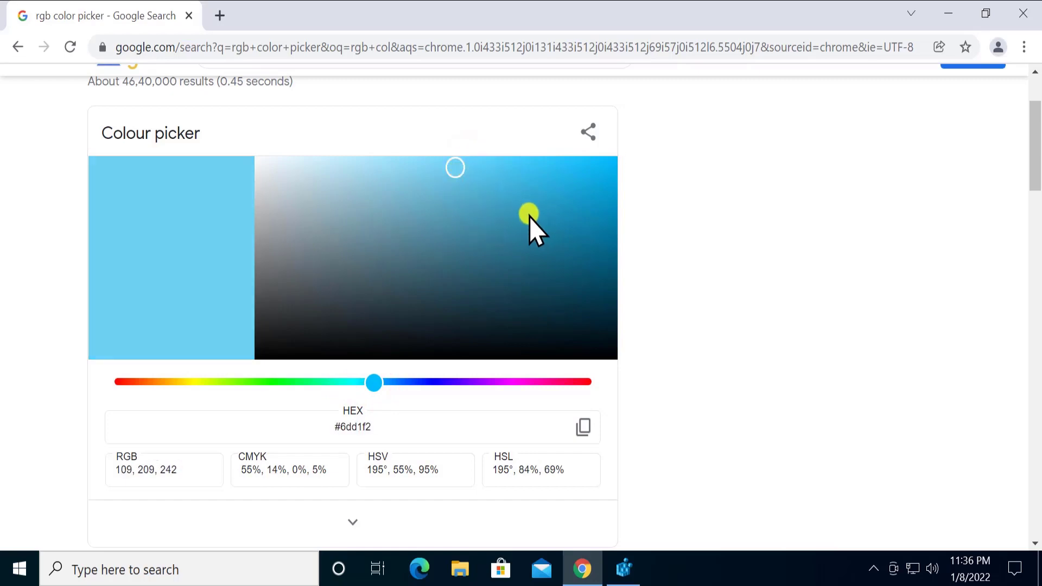
mouse_move(523, 204)
mouse_down()
mouse_move(556, 180)
mouse_move(570, 183)
mouse_up()
drag(373, 382, 383, 380)
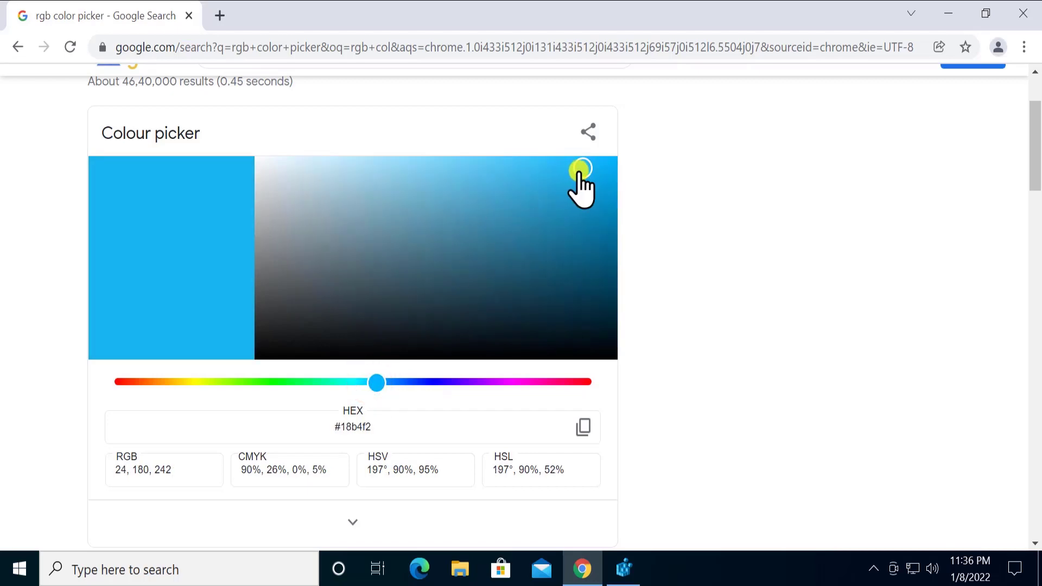
drag(567, 175, 574, 172)
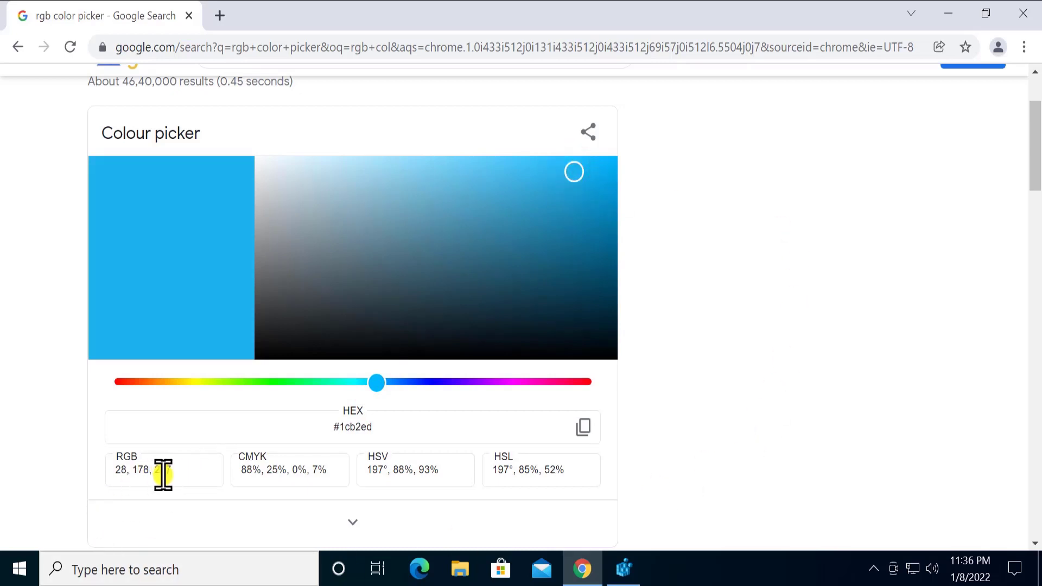
click(182, 471)
key(ctrl+a)
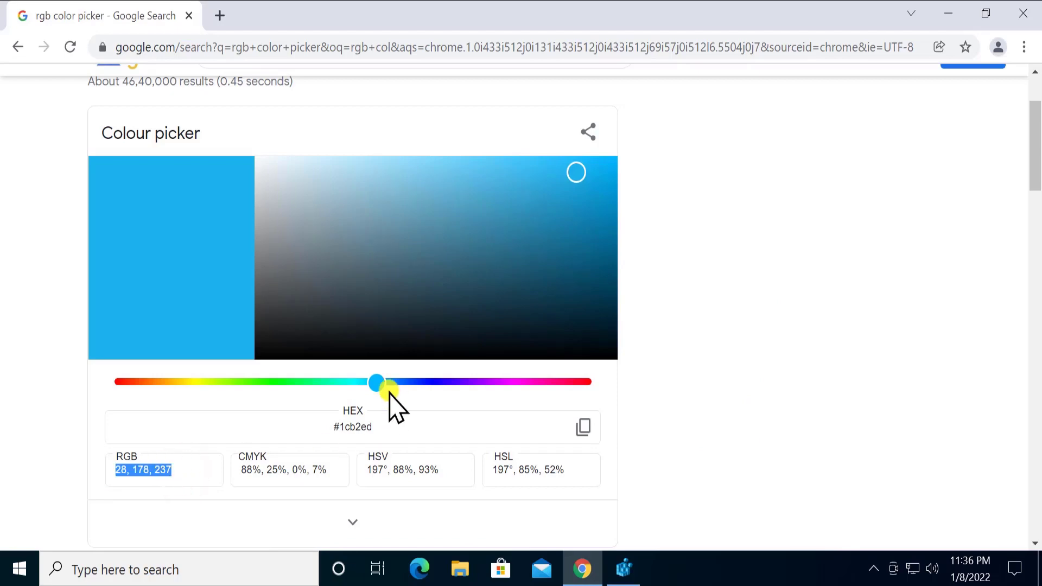
Switch back to Registry Editor and set the Window colour value's data to 0 0 0.
click(625, 566)
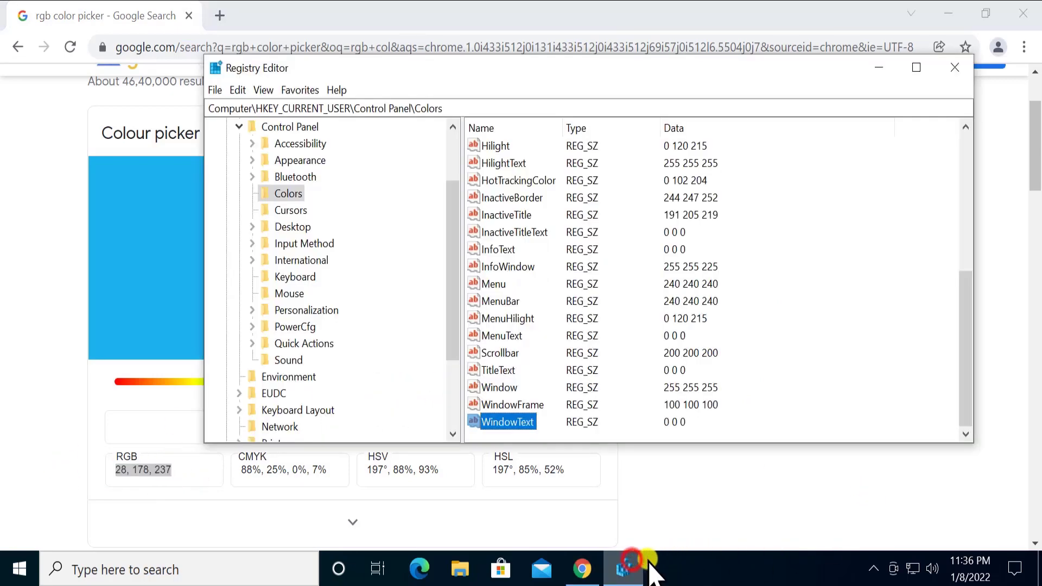
click(503, 388)
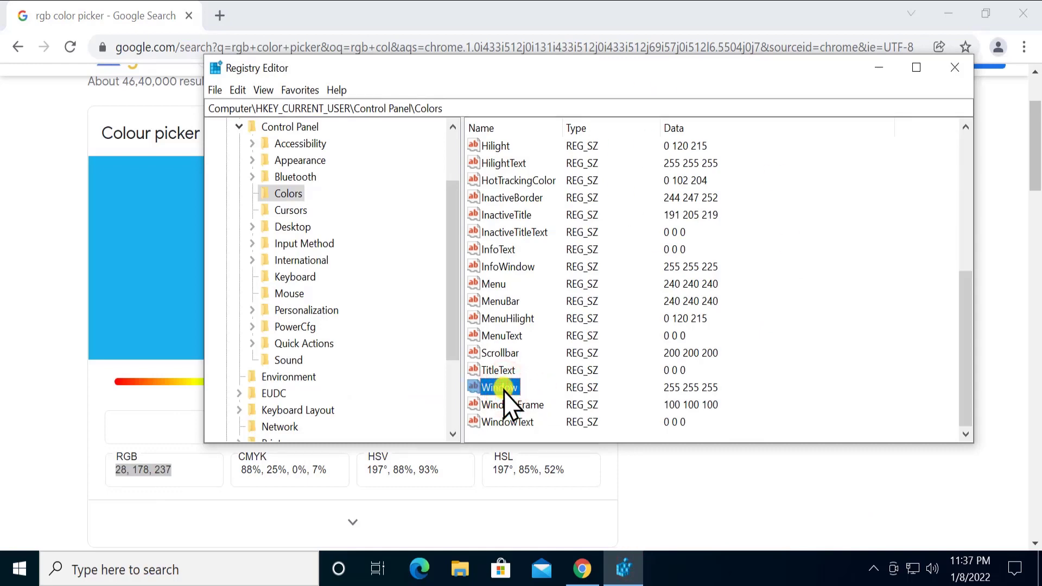
double_click(503, 387)
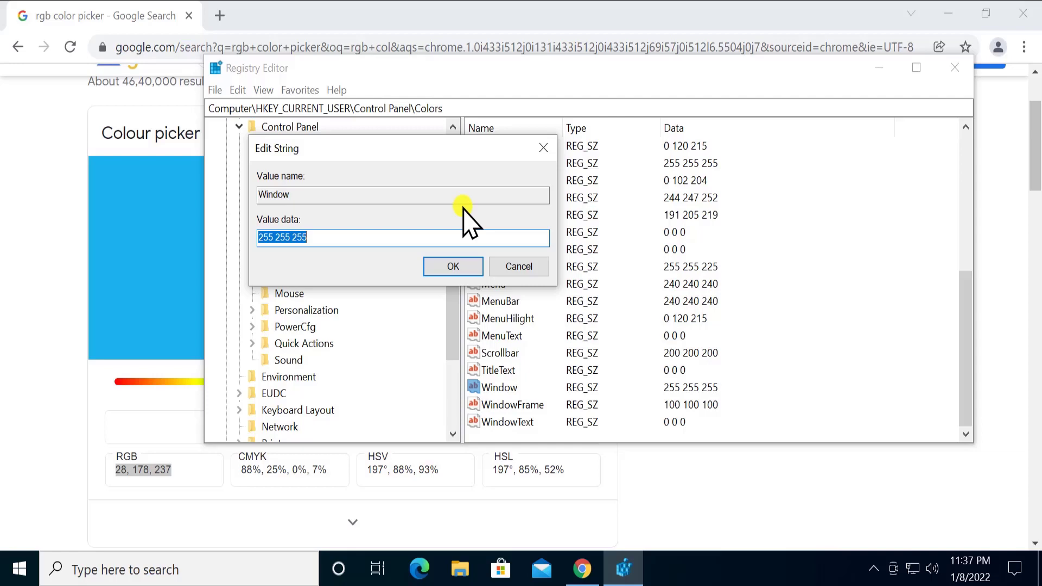
text(0 0 0)
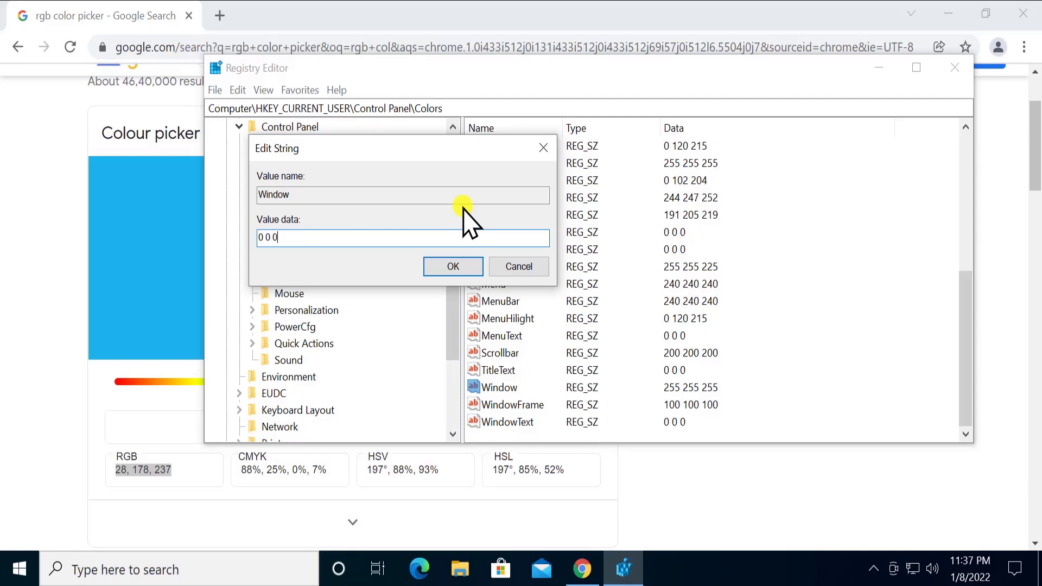
click(453, 267)
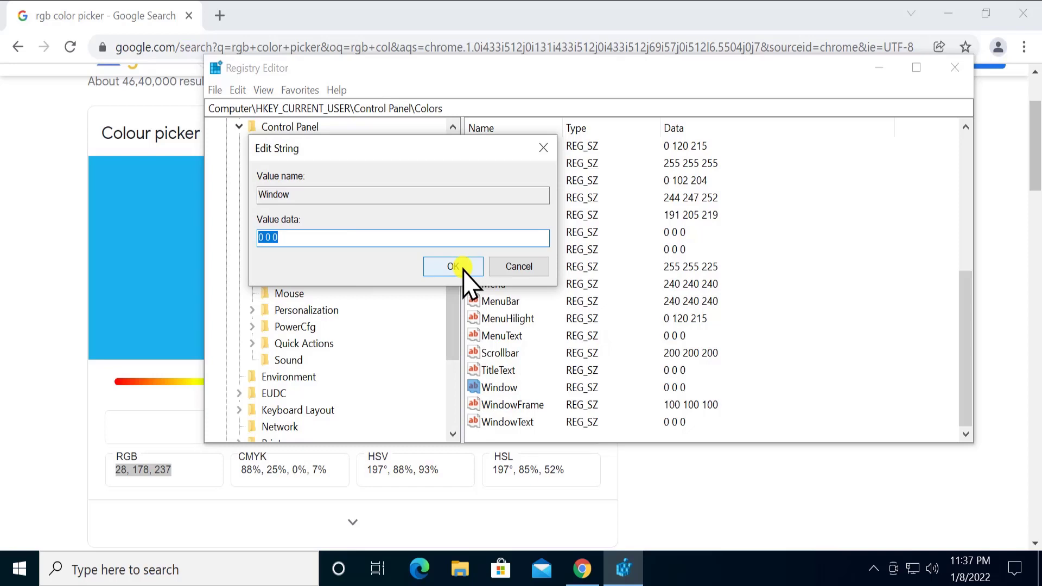
click(453, 267)
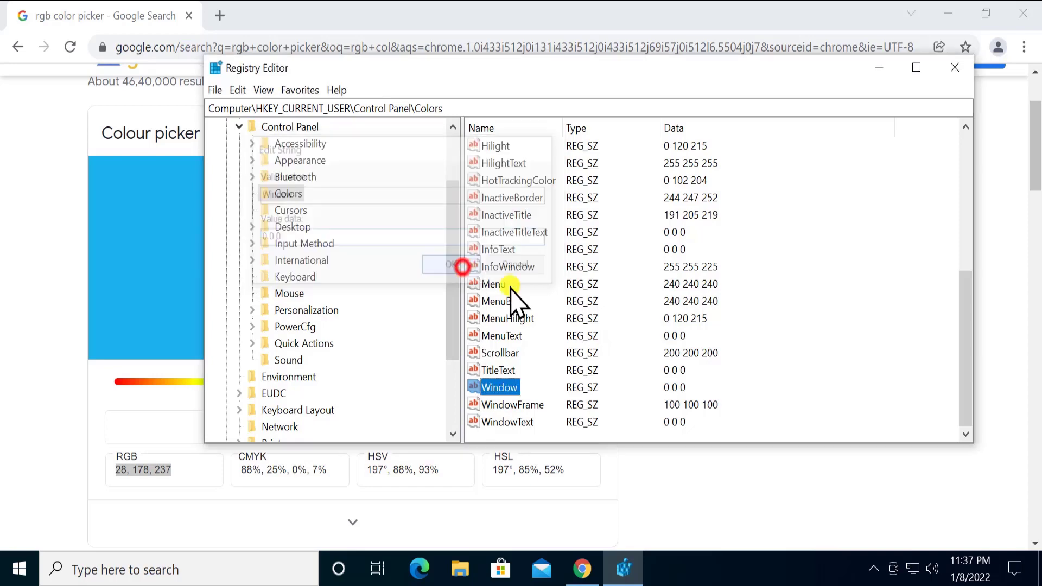
Set the WindowText colour value's data to 28 178 237 in the Colors registry key.
double_click(525, 426)
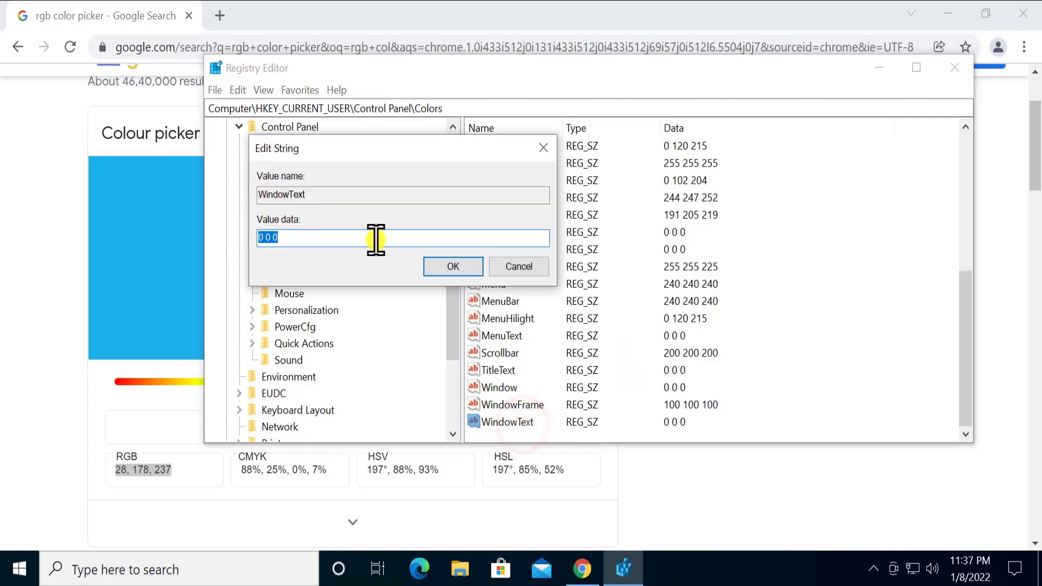
text(28 1)
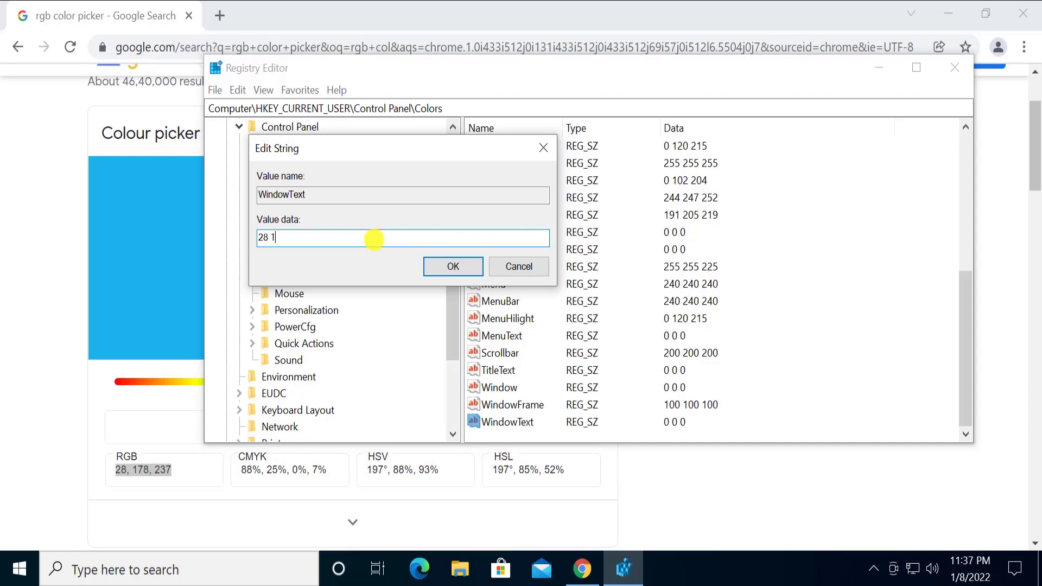
text(78 237)
click(439, 266)
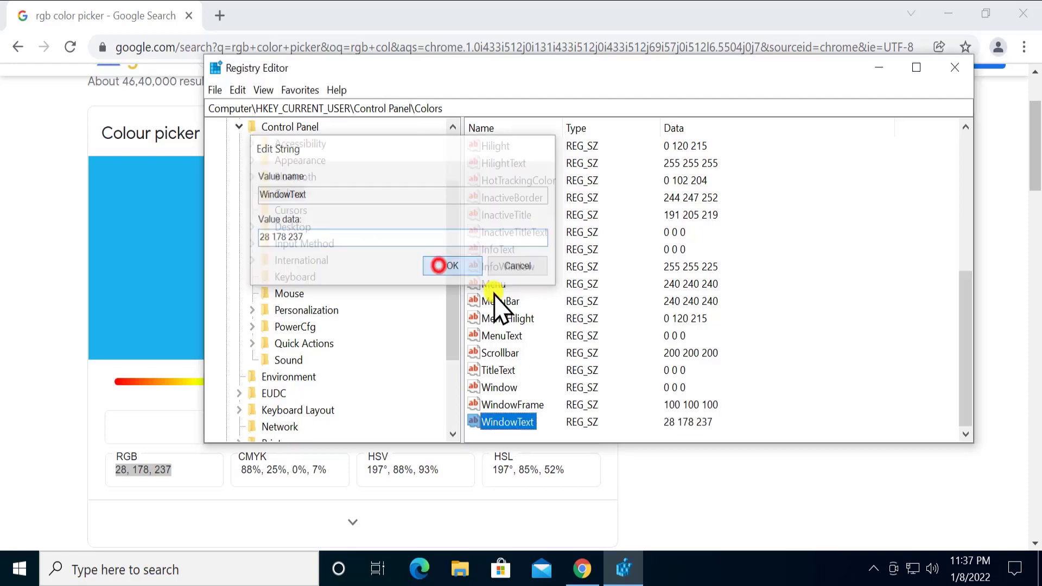
Close Registry Editor and Chrome, and restart the computer.
click(959, 68)
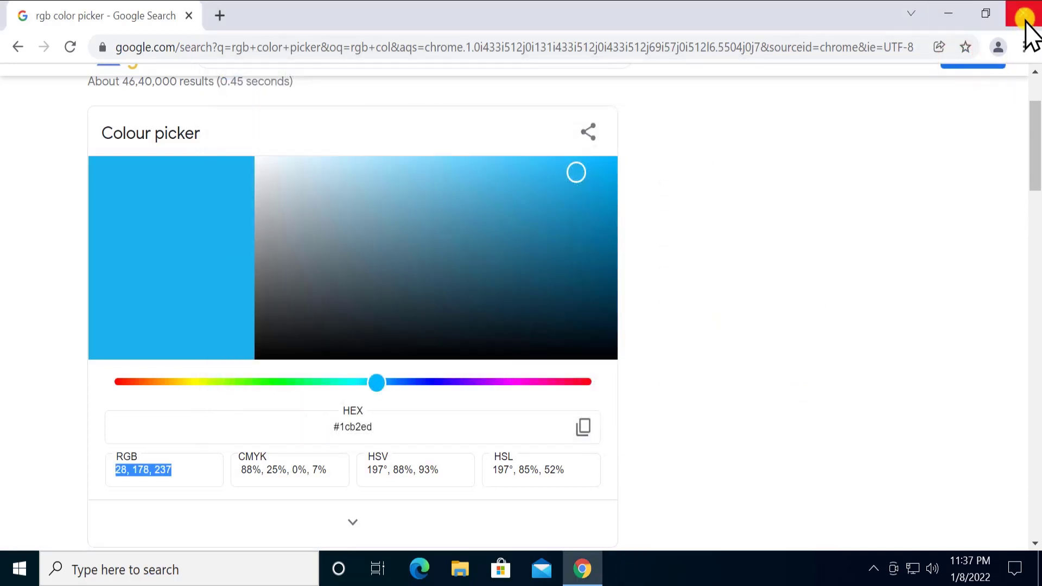
click(1023, 14)
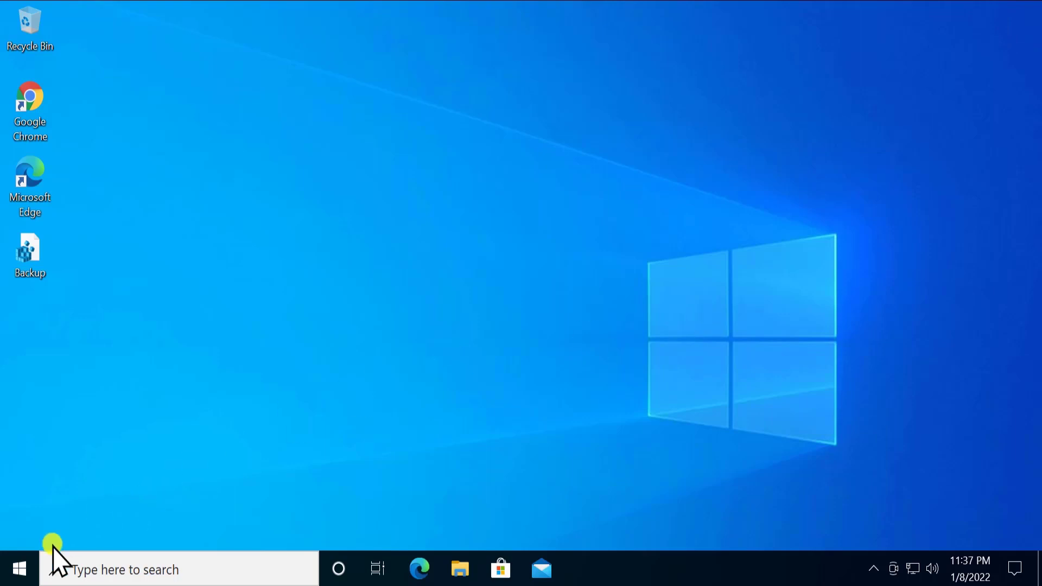
click(20, 568)
click(18, 525)
Launch Notepad through the Run dialog with the command notepad.
key(super+r)
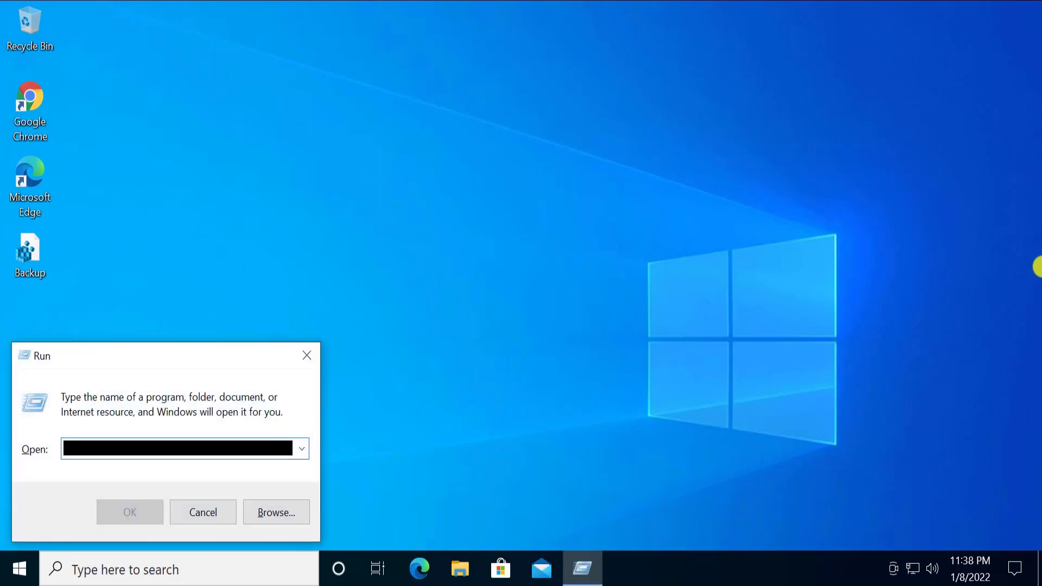
text(notepad)
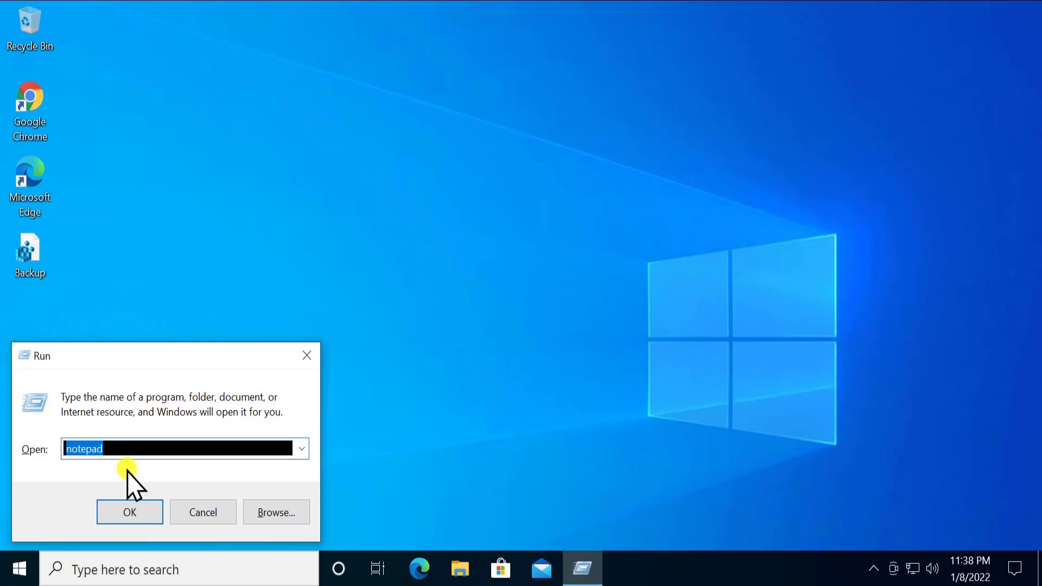
double_click(135, 448)
click(125, 513)
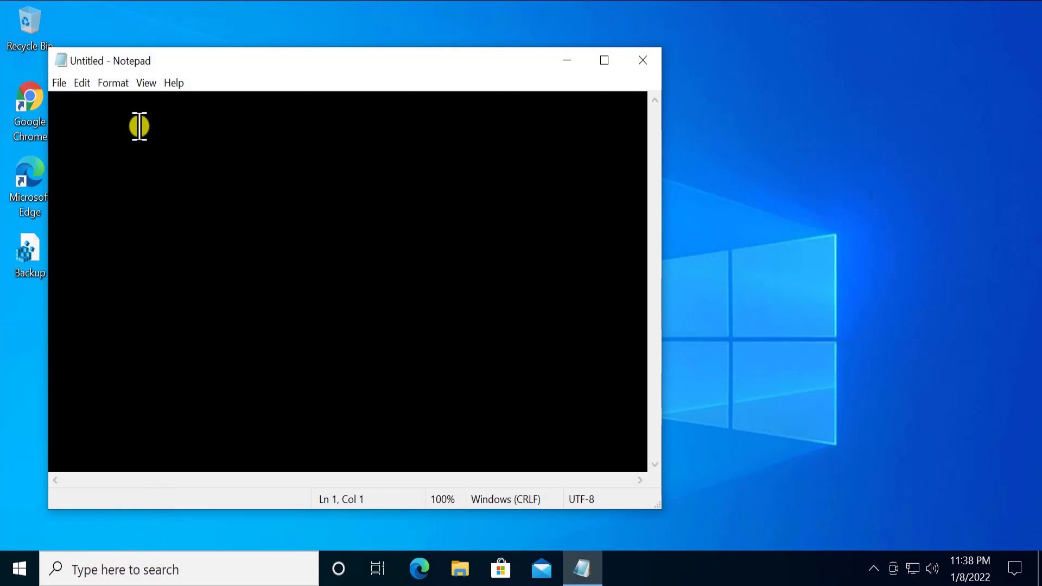
Enter the sample text kajdlfskdfsdfsdfjsdlf in the blank Notepad document to test the text and background colours.
click(139, 126)
text(kajdlfskdfsdf)
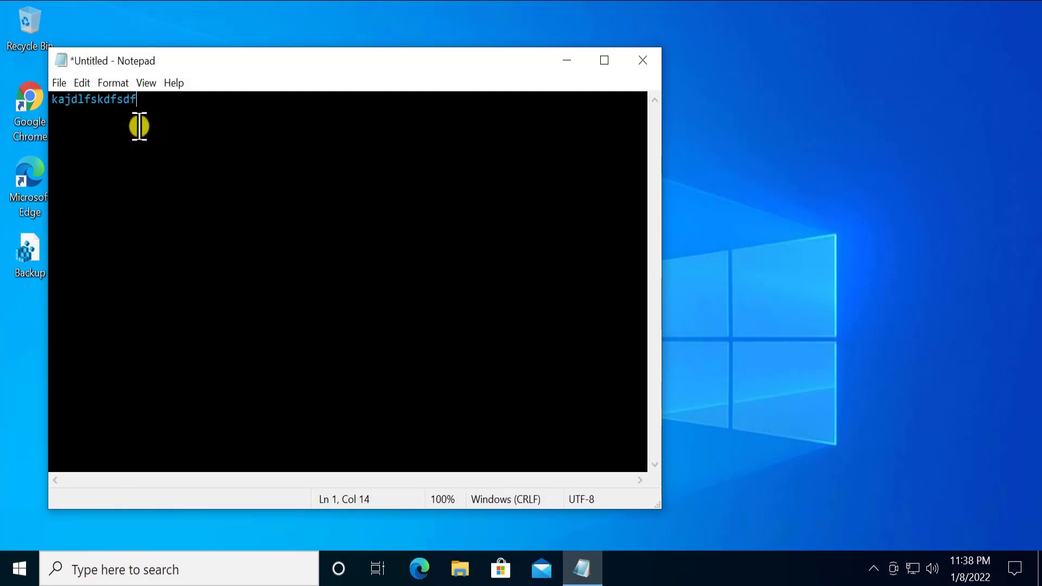
text(sdfjsdlf)
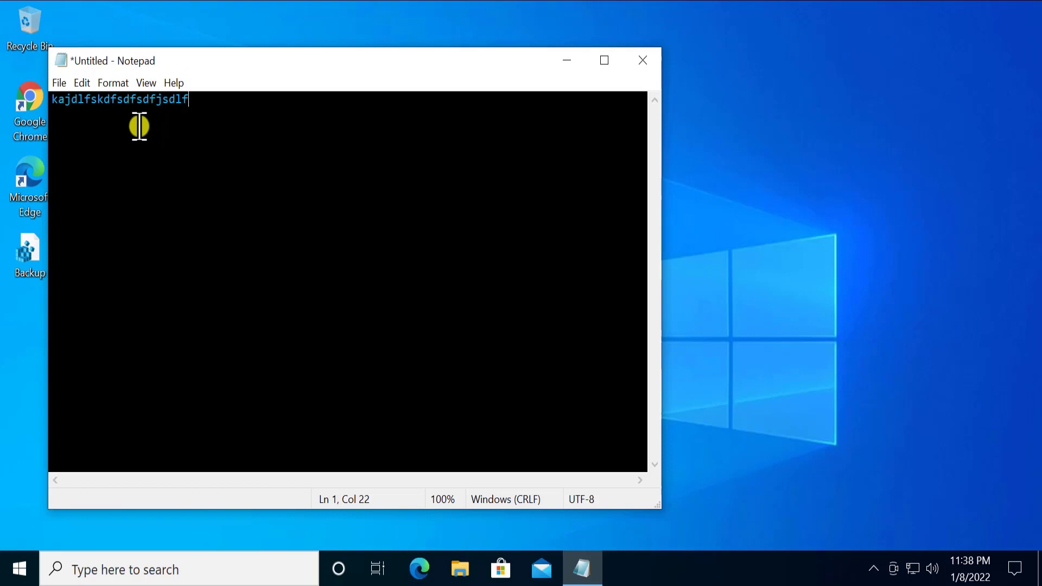